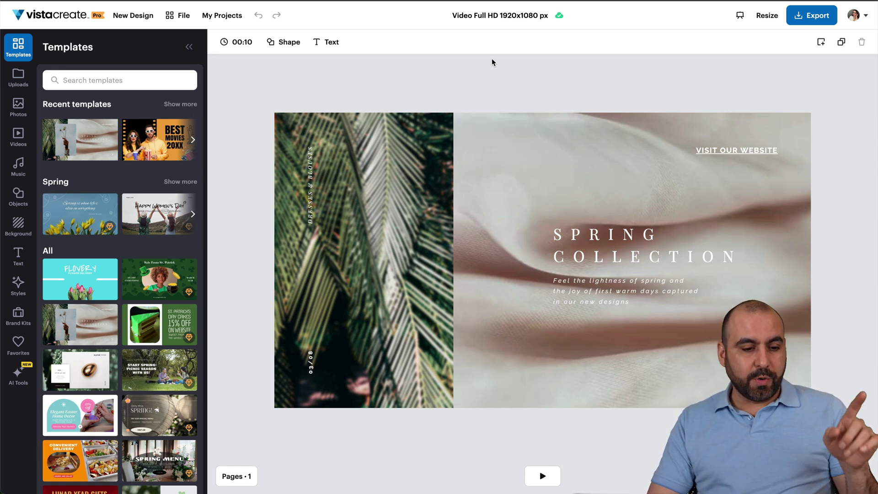
Bring up the AI Tools panel from the editor's left sidebar
click(19, 375)
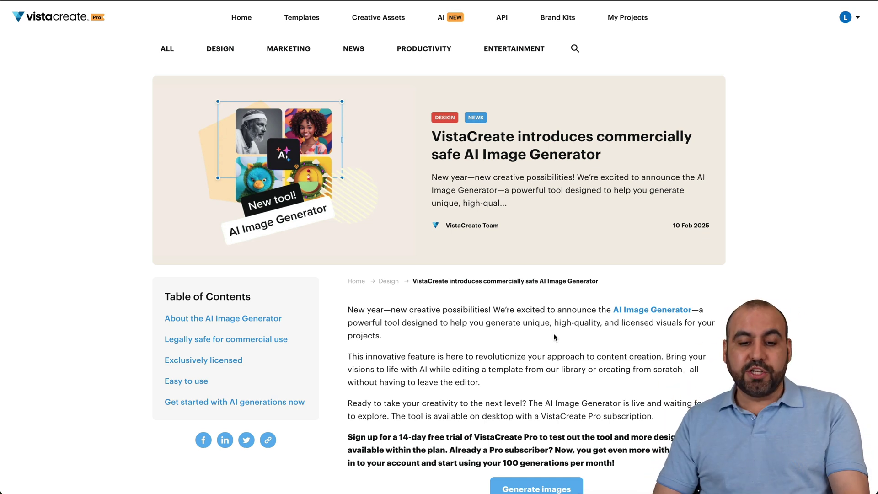
Read down the AI Image Generator article, highlight a phrase, then return to the VistaCreate home page
scroll(554, 337, down, 10)
scroll(554, 343, down, 2)
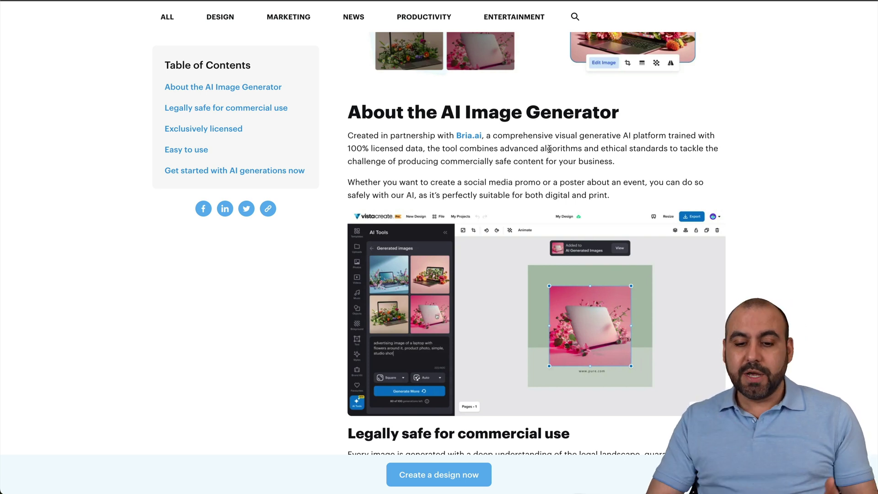
scroll(549, 149, down, 7)
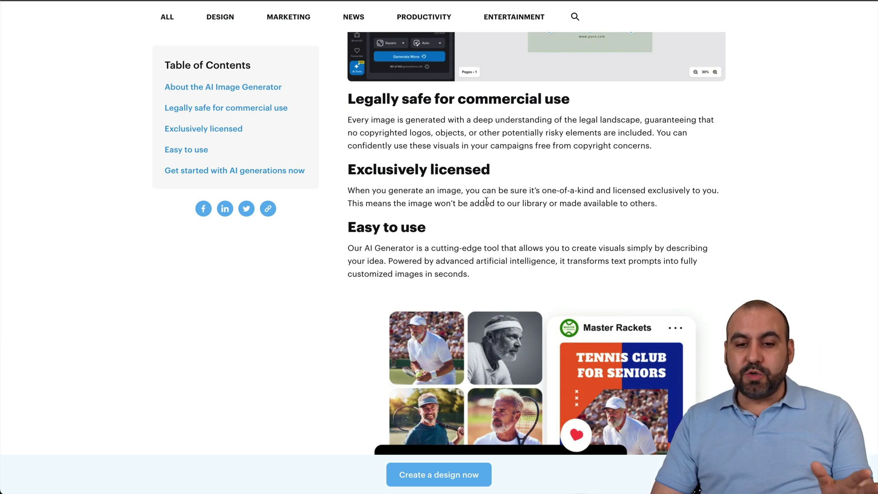
drag(517, 203, 614, 204)
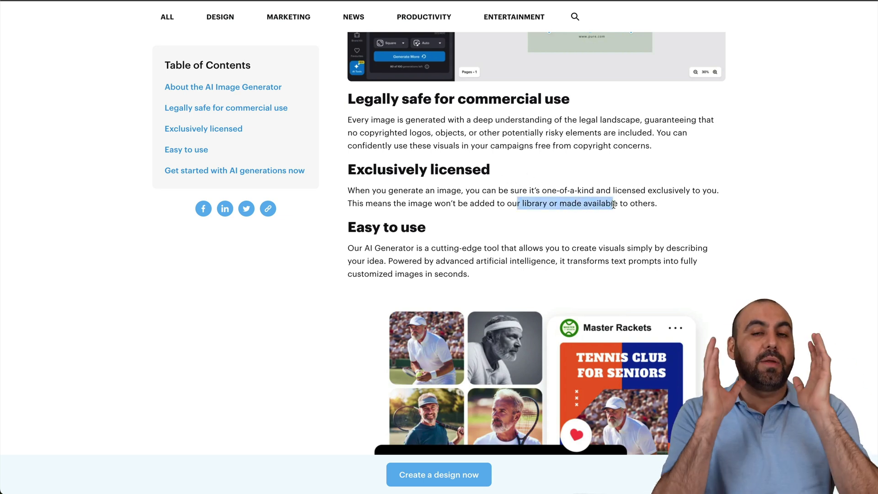
click(614, 205)
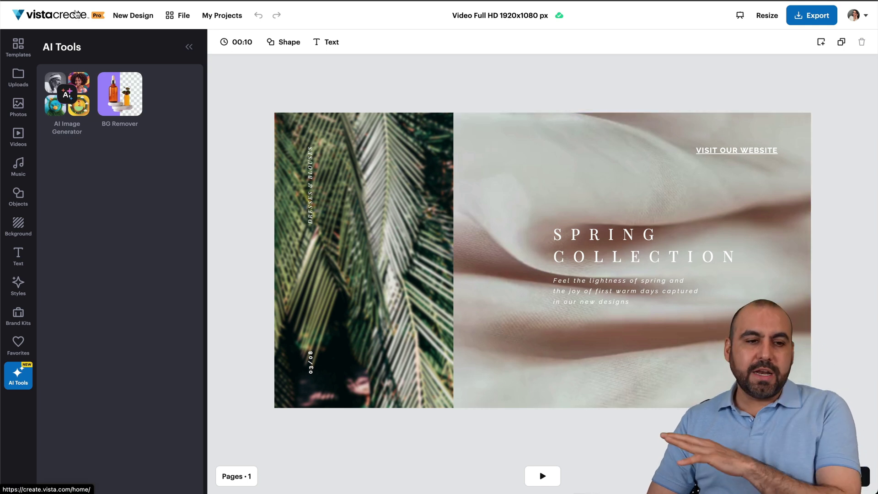
click(77, 15)
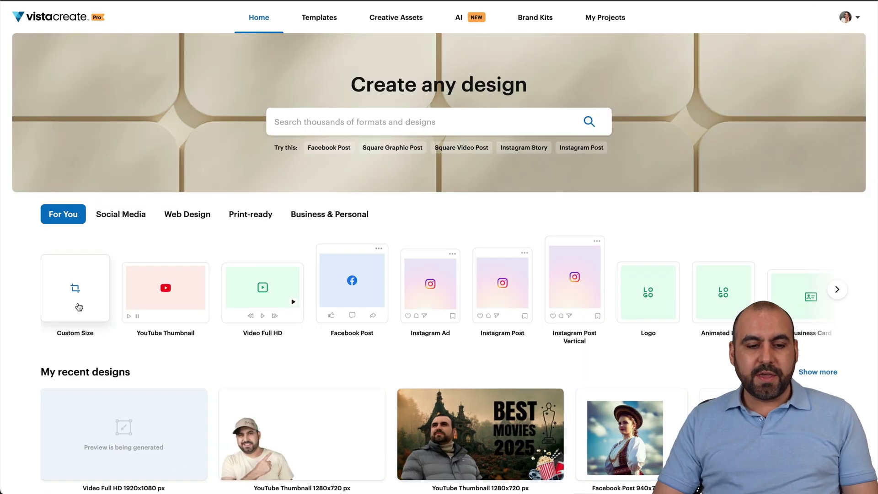
Create a 1280x720 YouTube Thumbnail from the 'Best Movies 20XX' template and delete its couple photo
click(170, 297)
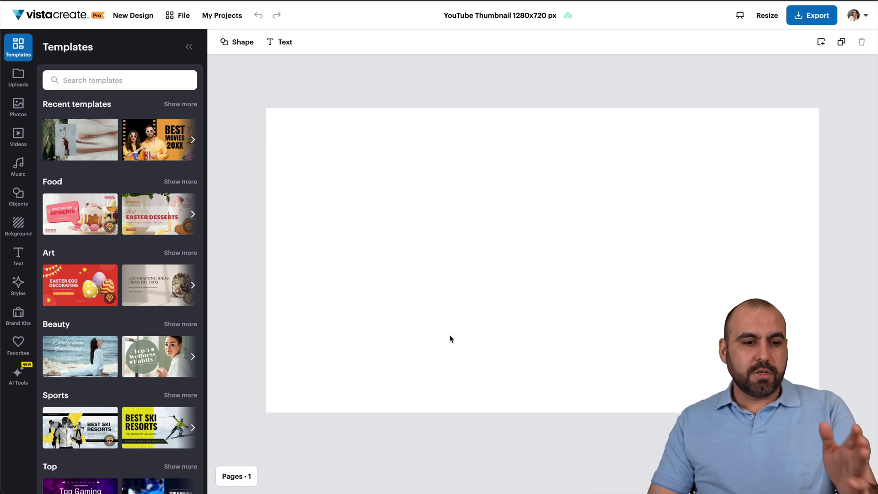
click(152, 147)
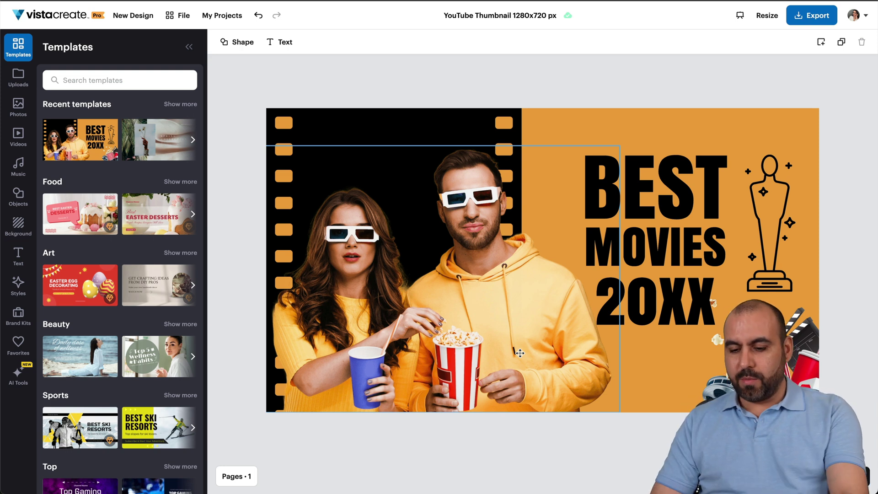
click(549, 326)
key(Delete)
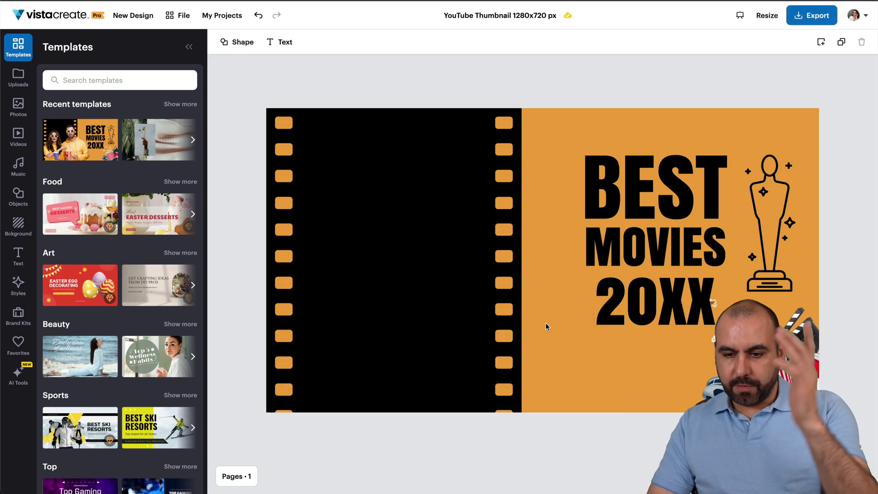
Open the AI Image Generator from AI Tools and browse its Explore ideas examples
click(19, 374)
click(72, 95)
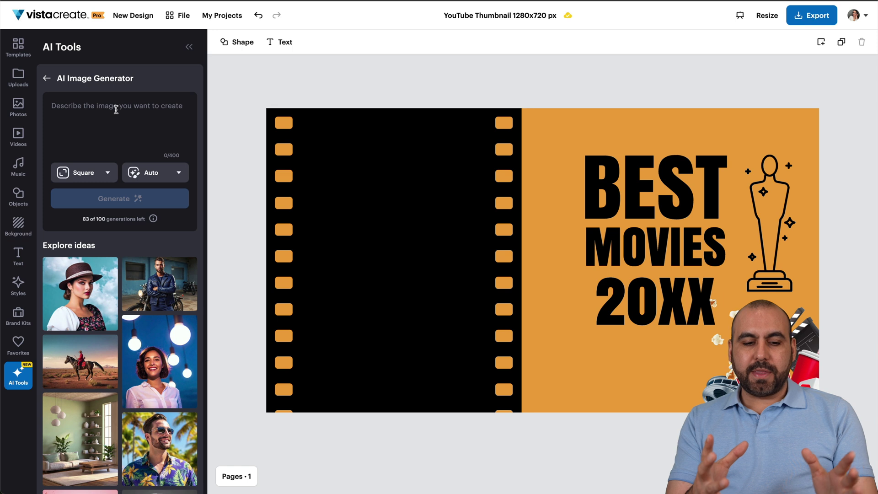
click(117, 112)
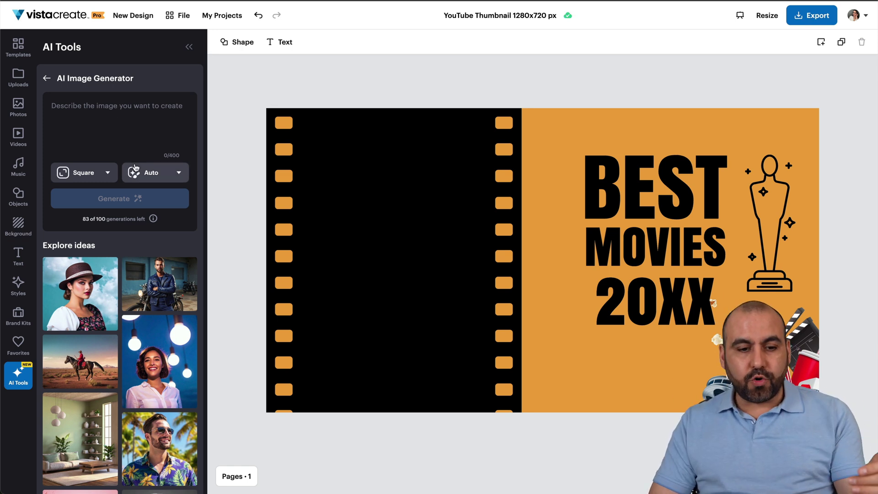
scroll(135, 168, down, 10)
scroll(136, 168, down, 5)
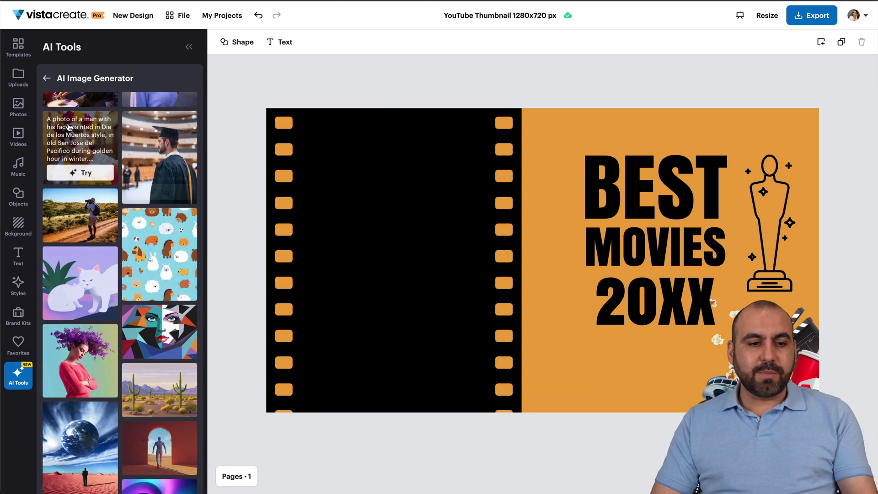
scroll(127, 401, down, 4)
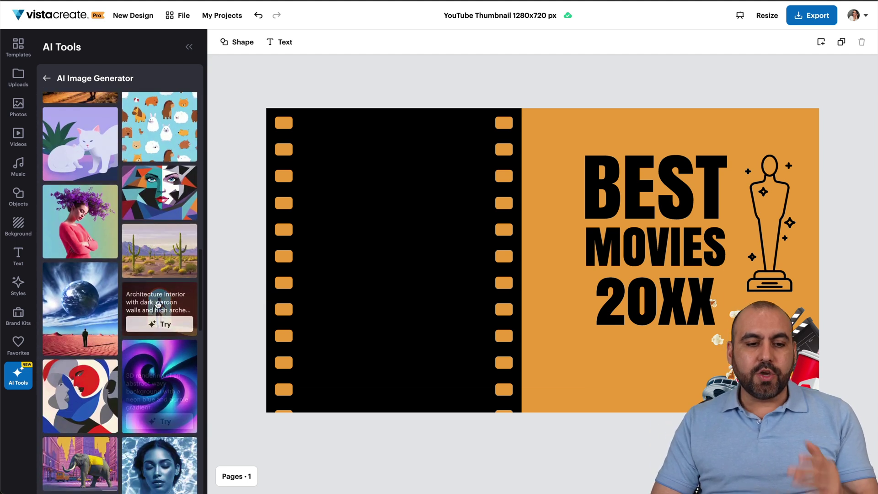
scroll(167, 261, up, 20)
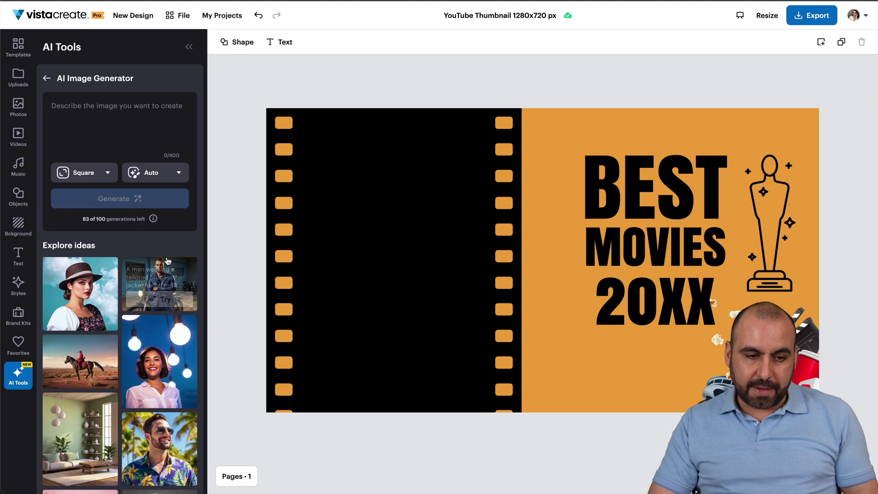
Generate Square, Auto-style images from the prompt 'I need two ultra realistic models that have sun glasses'
click(127, 125)
text(I need two ultra realistic models that have sun glasses)
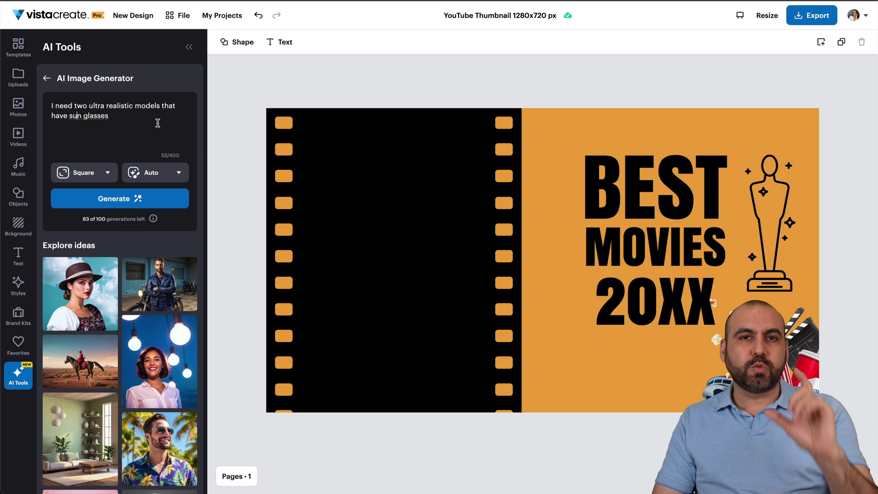
click(105, 176)
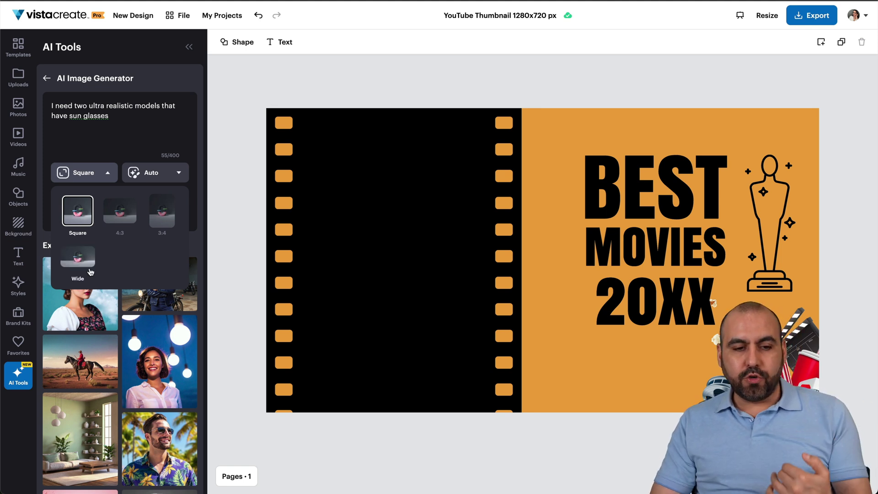
click(77, 211)
click(171, 178)
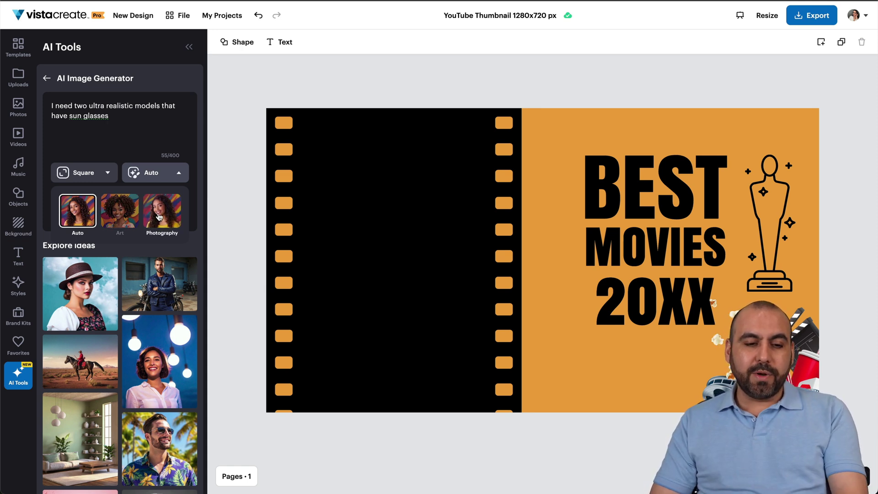
click(122, 129)
click(133, 201)
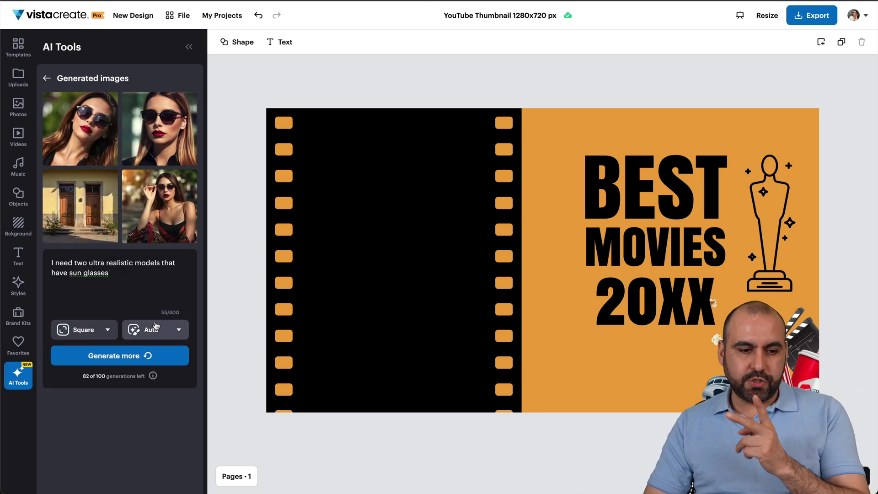
Revise the prompt to ask for an image of 2 models with a green background, and regenerate
double_click(80, 263)
text(a)
click(126, 263)
text(image of 2)
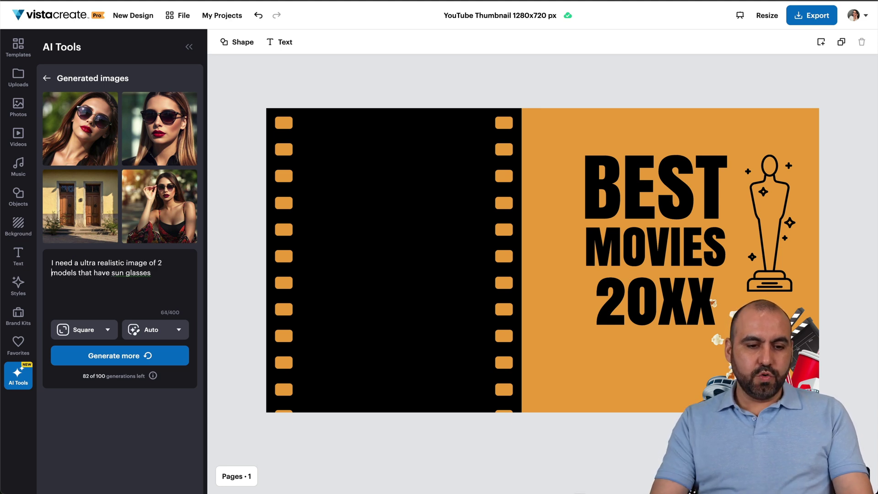
click(159, 274)
text(with a green)
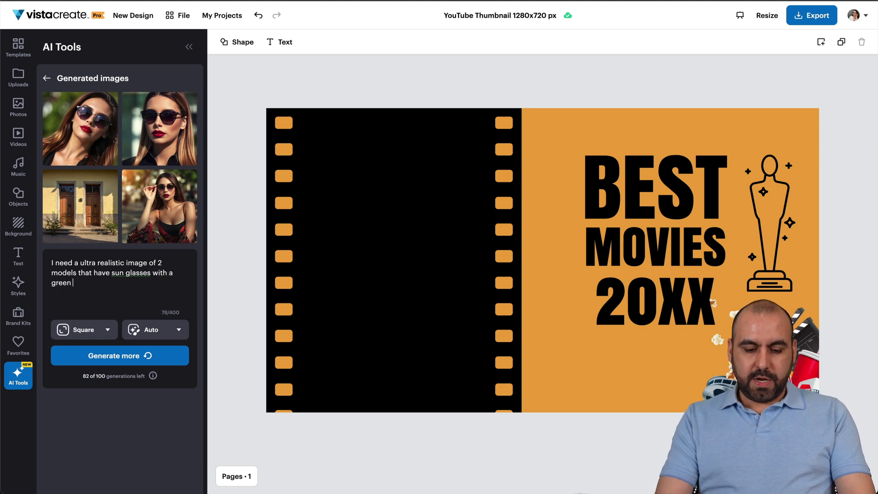
text(bac)
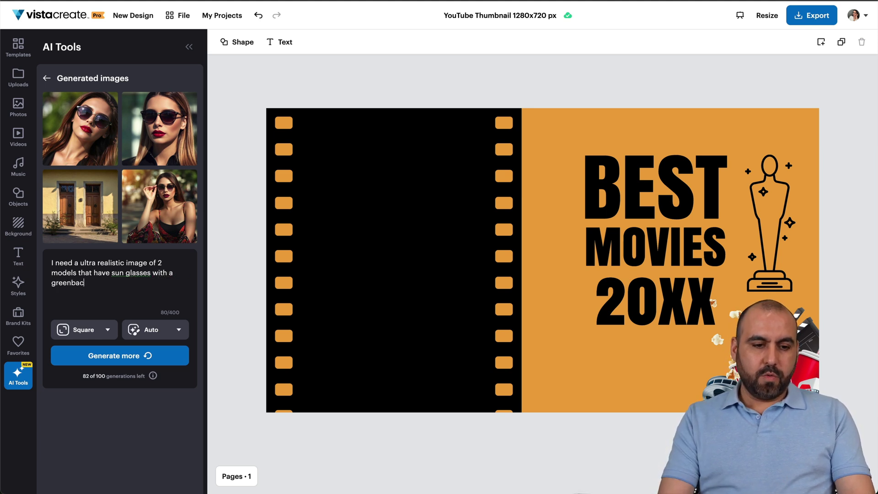
key(BackSpace)
key(BackSpace)
key(BackSpace)
text( background)
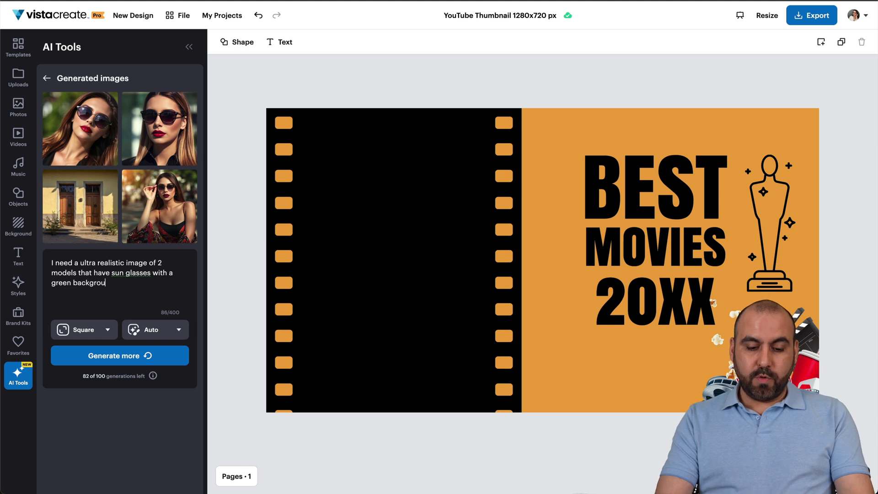
click(138, 361)
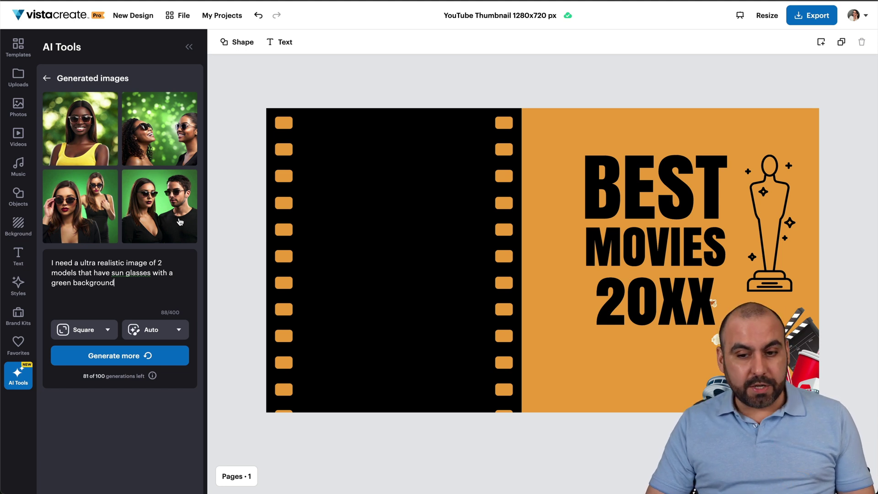
double_click(657, 287)
click(657, 287)
key(Delete)
key(Delete)
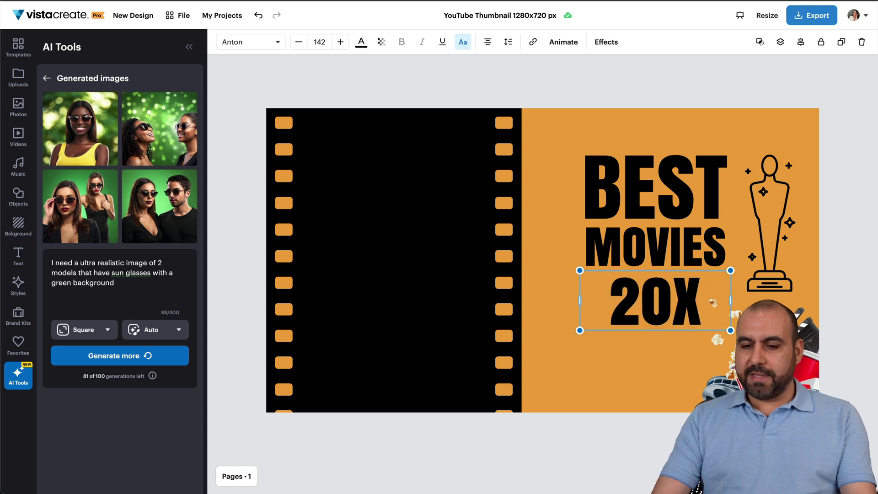
text(25)
click(496, 434)
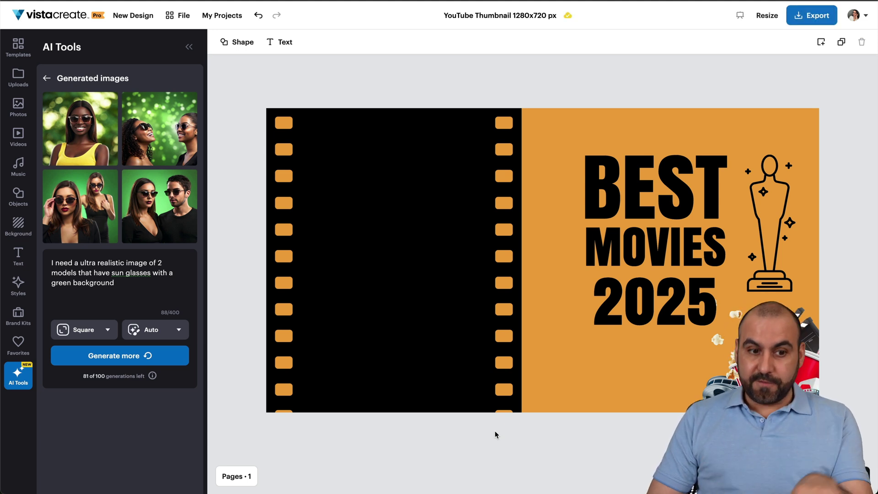
click(153, 272)
text(and is smiling)
click(108, 355)
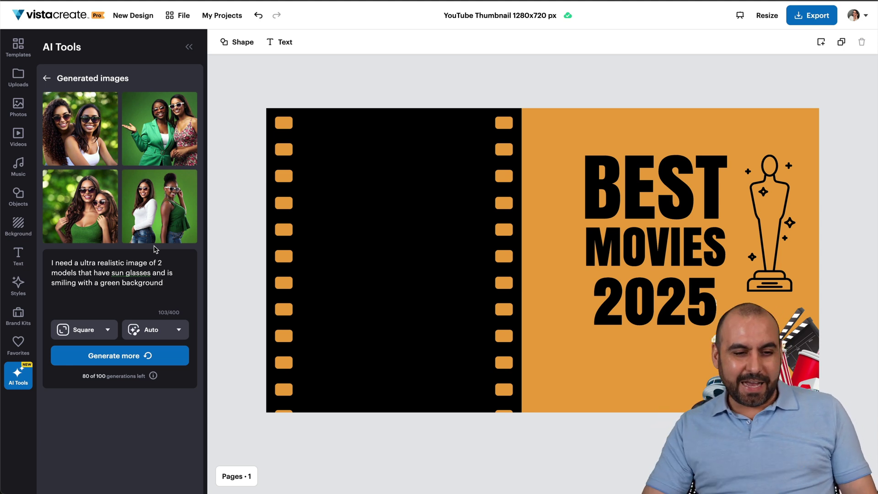
Change the prompt to a male and female couple in 3D movie glasses, regenerate, and add the fourth image
text(are male and fe)
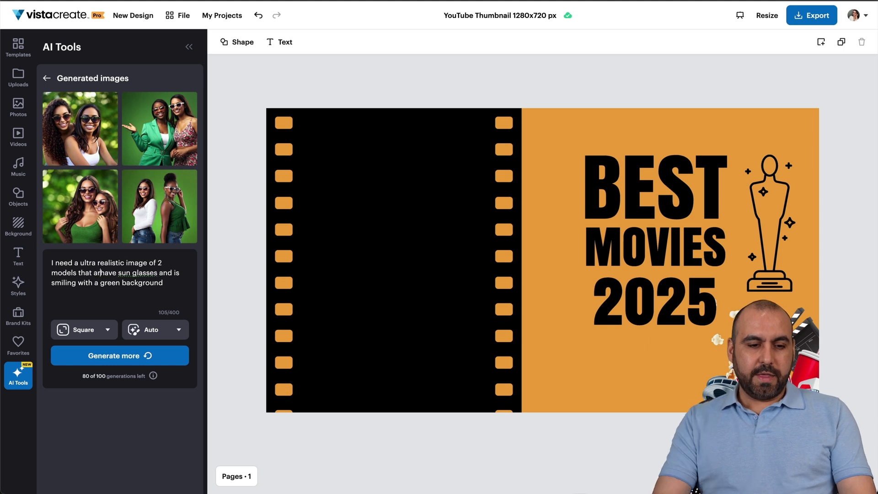
text(male and)
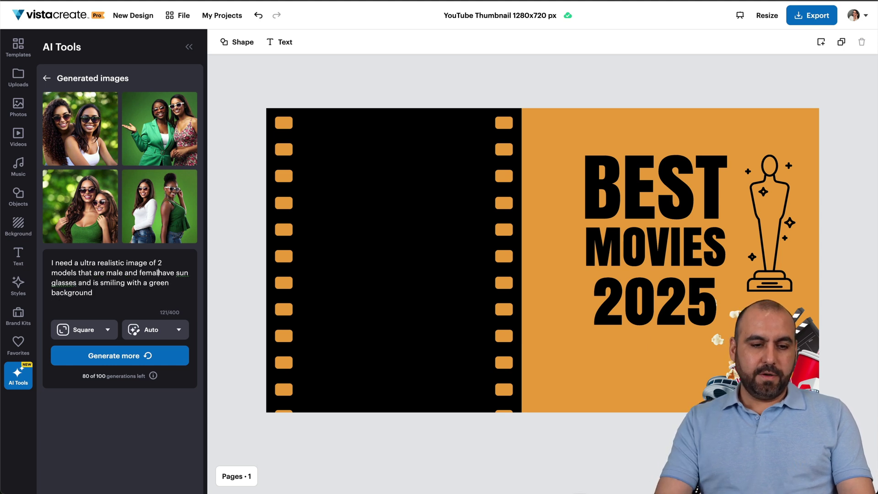
double_click(73, 284)
text(3D movie)
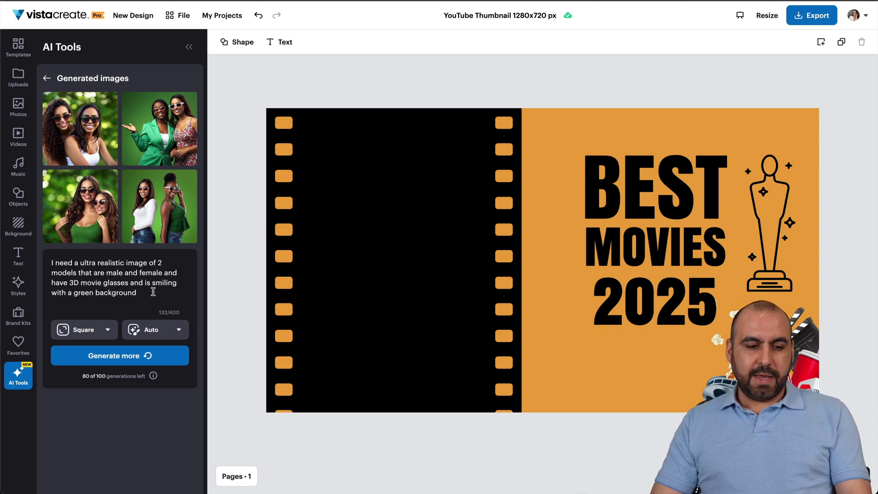
click(130, 355)
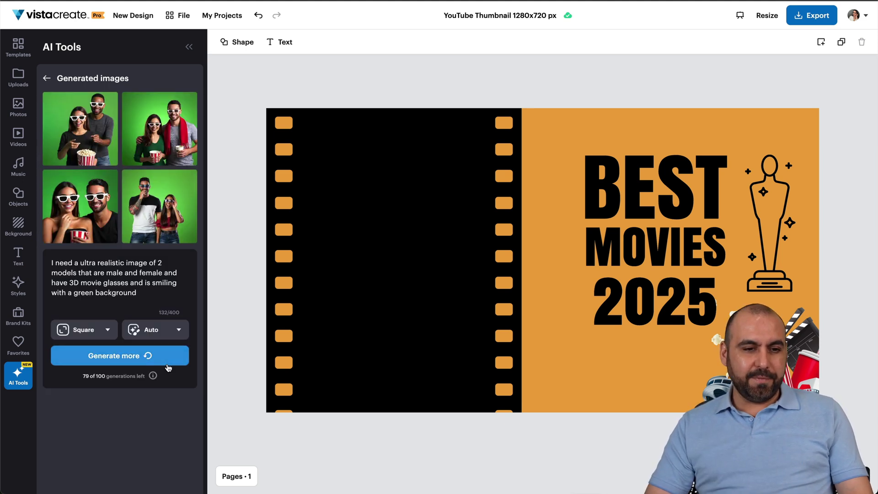
click(165, 232)
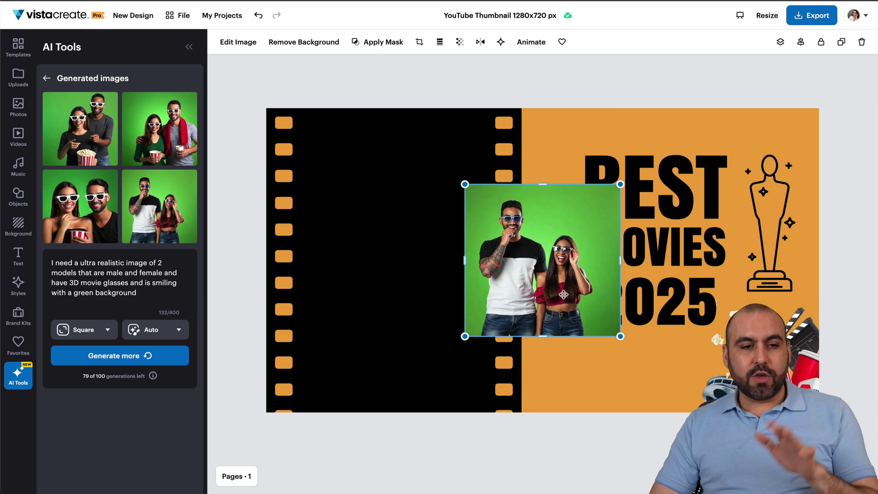
Return to the AI tools list and start removing the couple image's green background
click(47, 78)
click(46, 78)
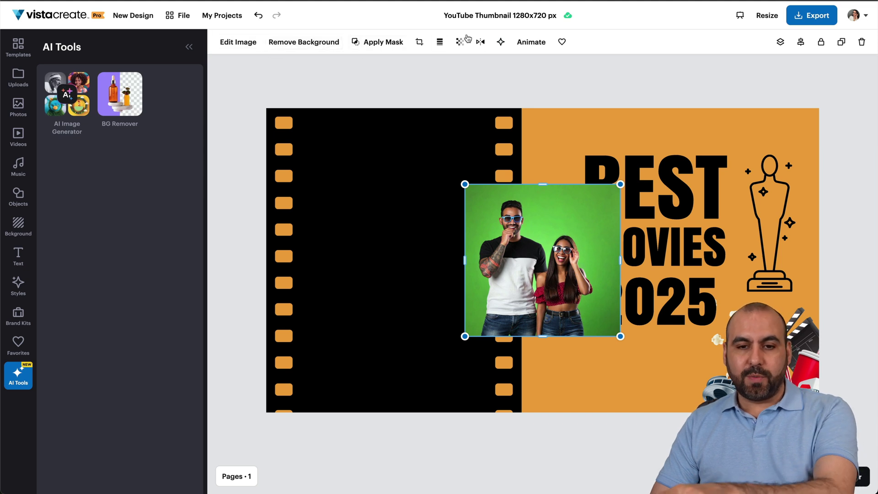
click(328, 43)
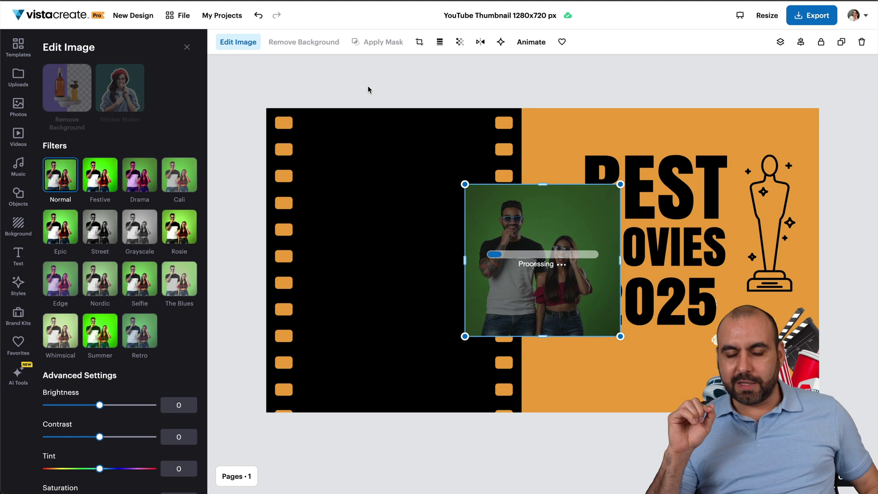
Enlarge the cut-out couple and arrange it and the black film strip together on the thumbnail
drag(620, 336, 803, 493)
drag(746, 224, 484, 284)
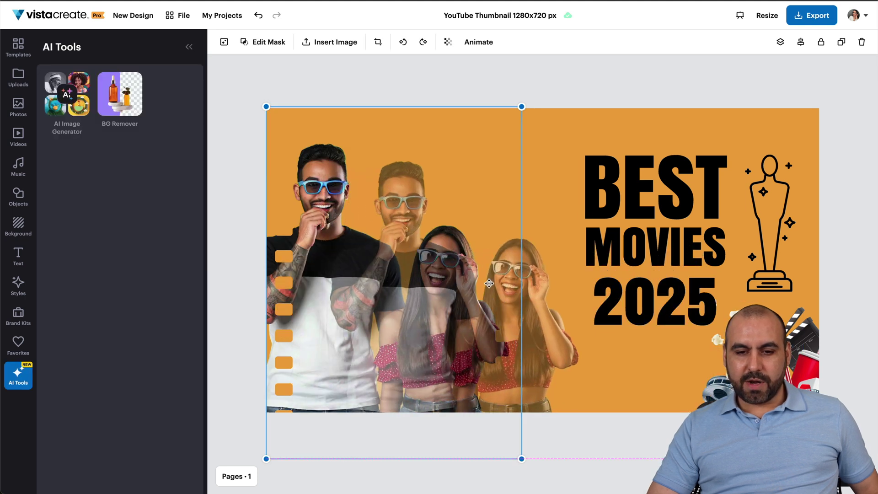
drag(359, 173, 397, 149)
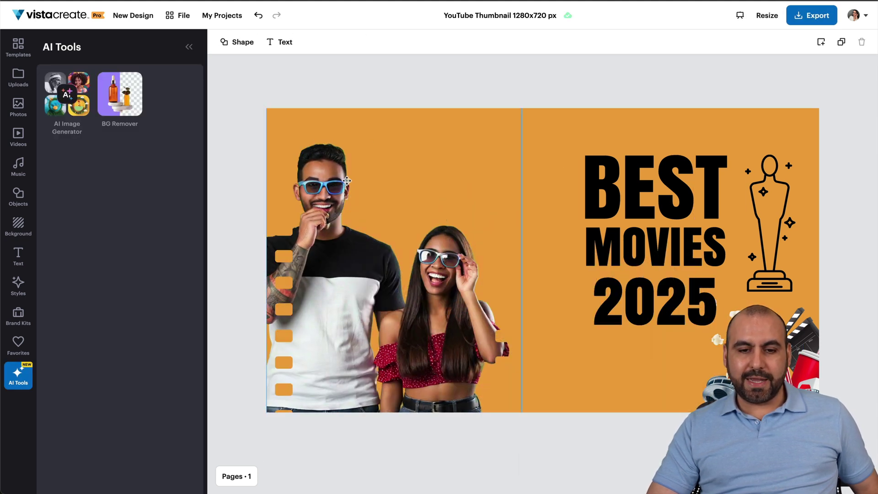
drag(347, 181, 477, 199)
drag(323, 294, 227, 231)
drag(514, 315, 454, 313)
click(276, 187)
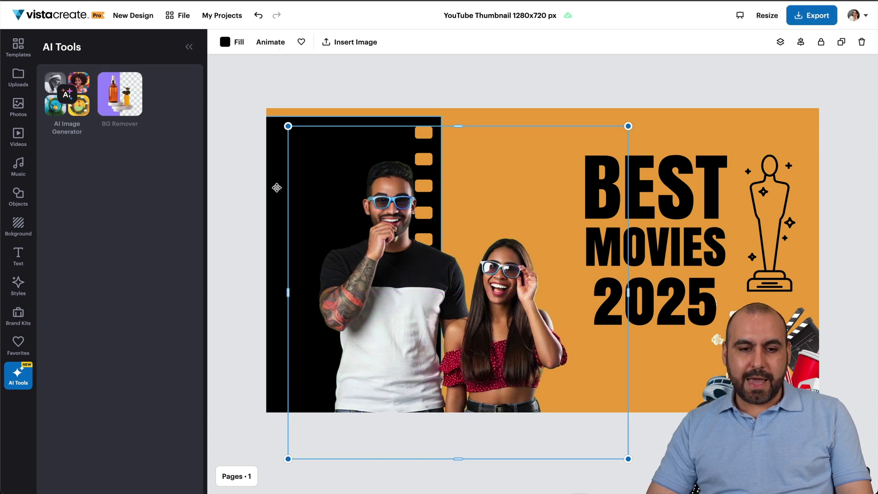
drag(277, 188, 354, 181)
click(652, 437)
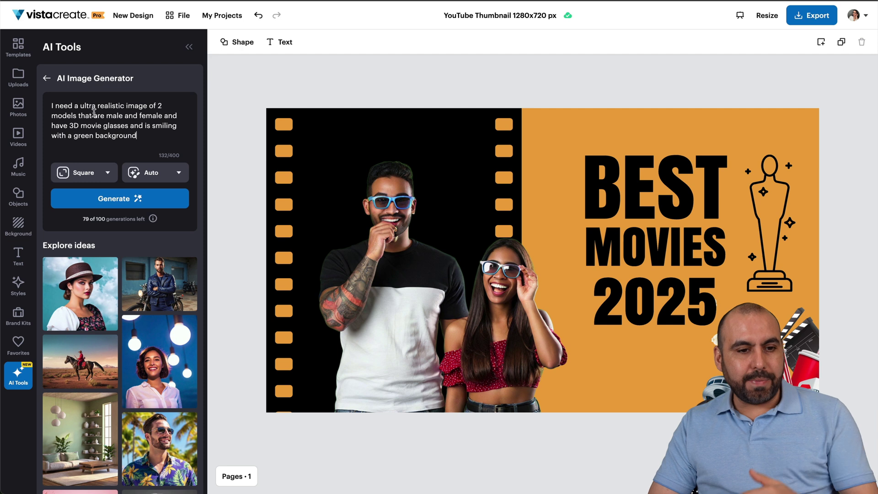
Replace the prompt with 'I need a background I can use for a movie films' and generate Wide Art images
key(ctrl+a)
key(BackSpace)
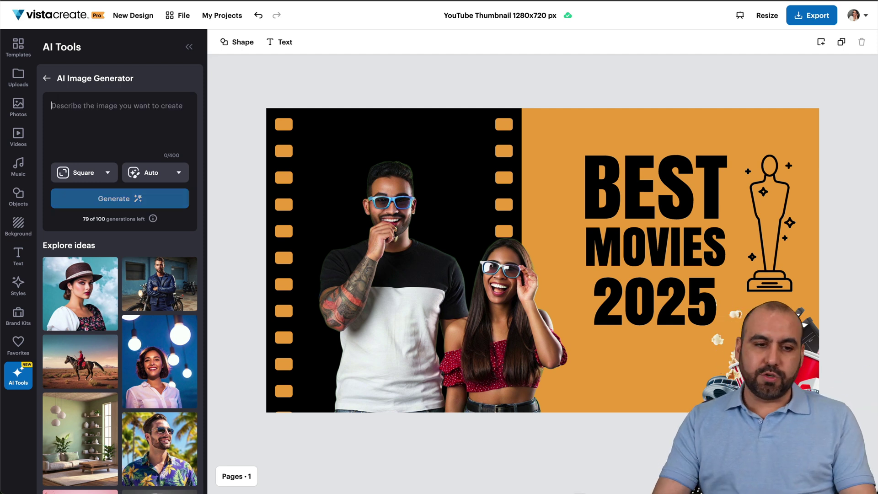
text(I need)
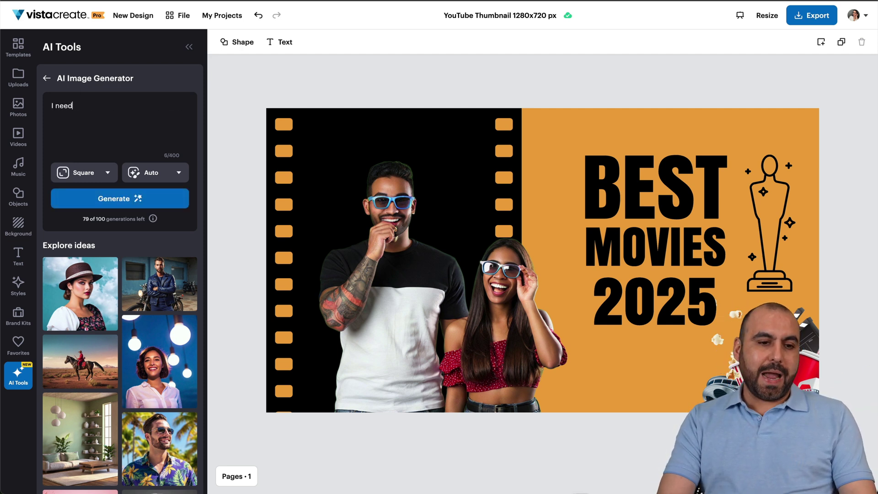
text( a background I can use for a movie films)
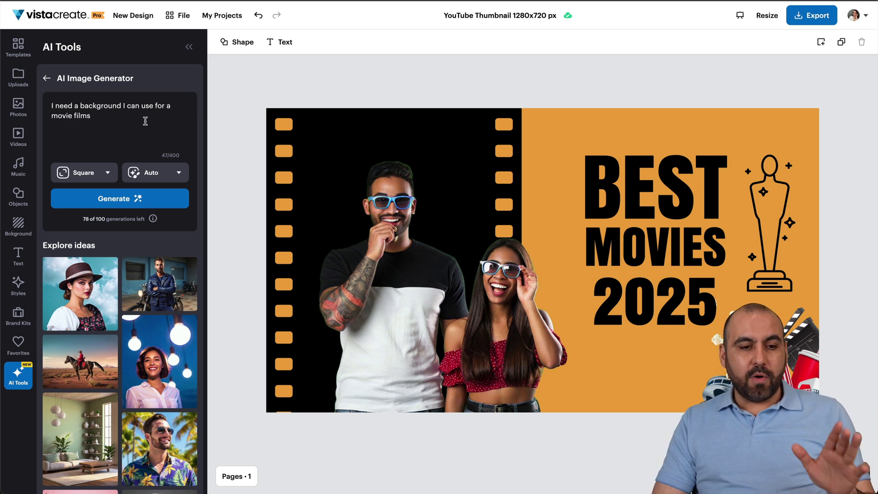
click(91, 173)
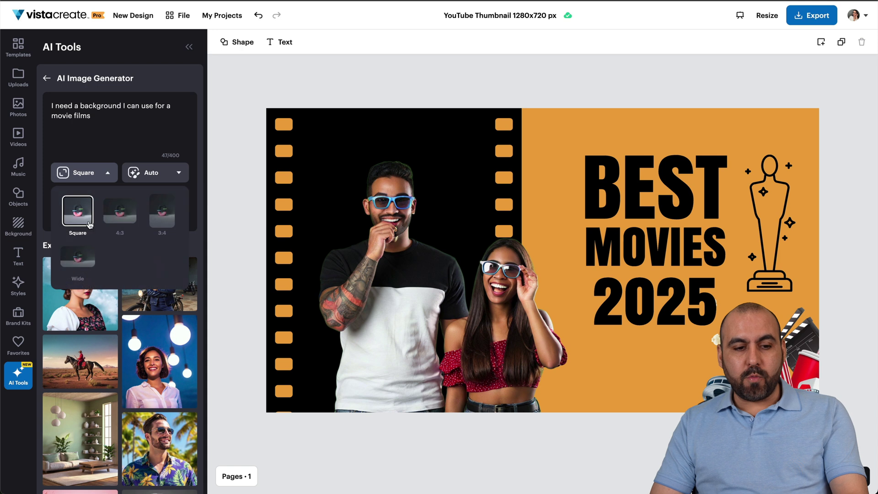
click(81, 264)
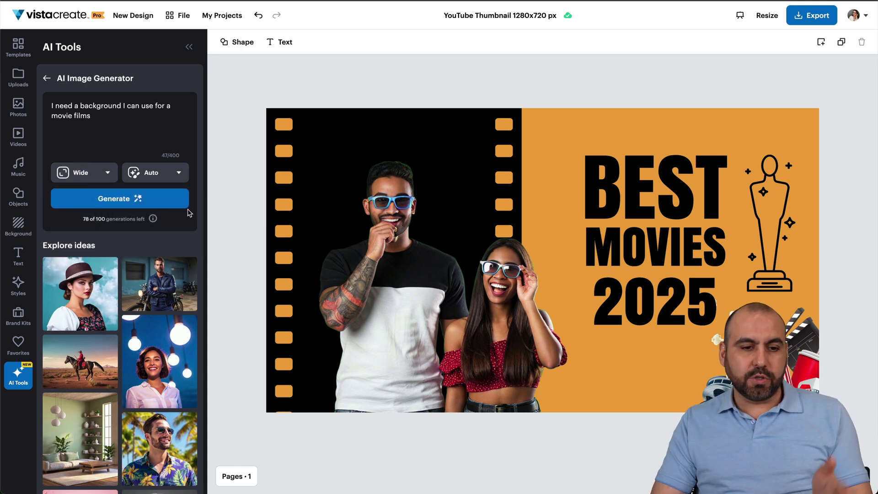
click(156, 172)
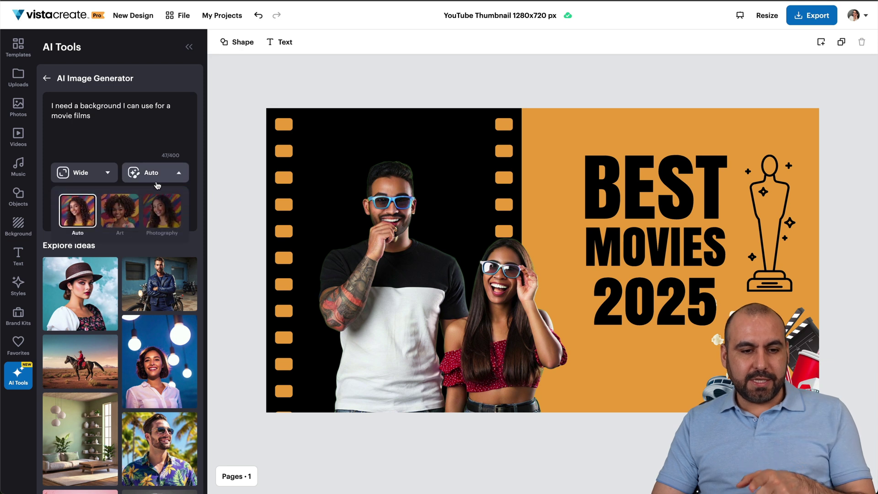
click(120, 213)
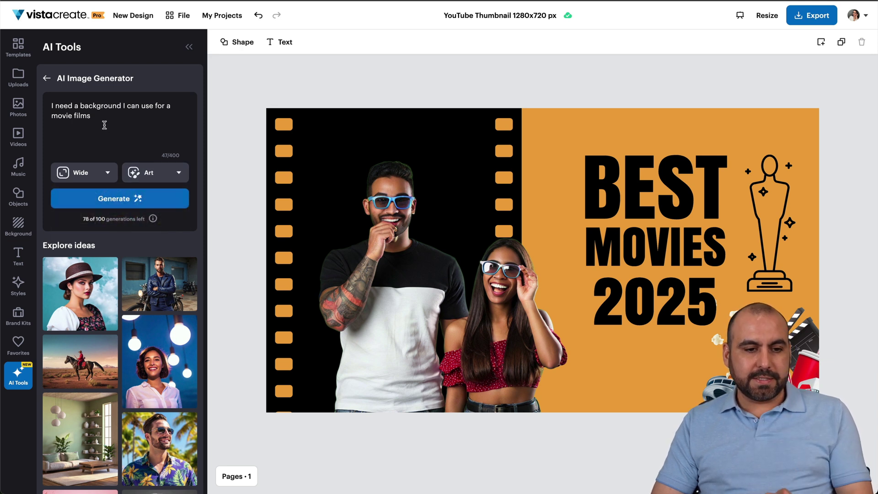
click(120, 204)
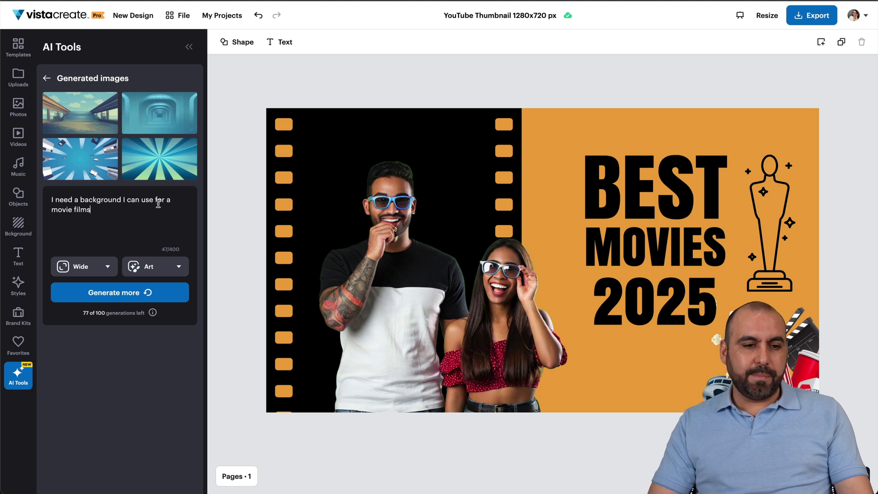
Generate more old movie film backgrounds in the Photography style
click(162, 271)
click(164, 306)
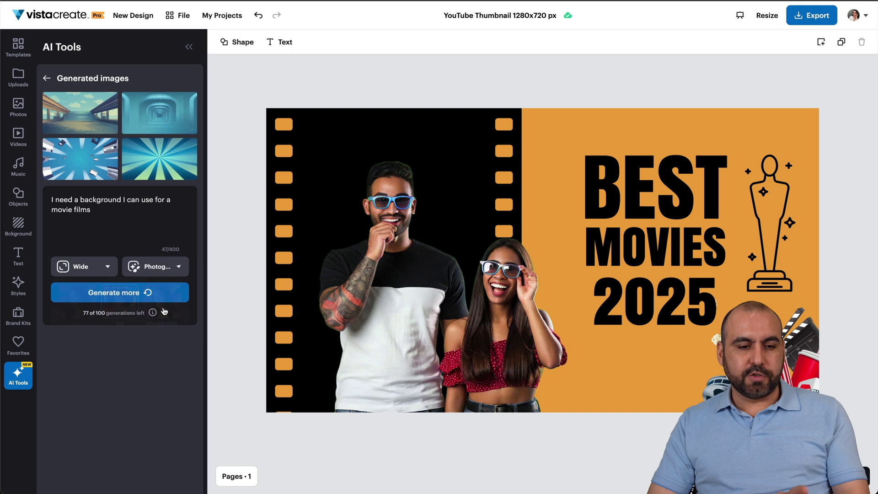
click(132, 289)
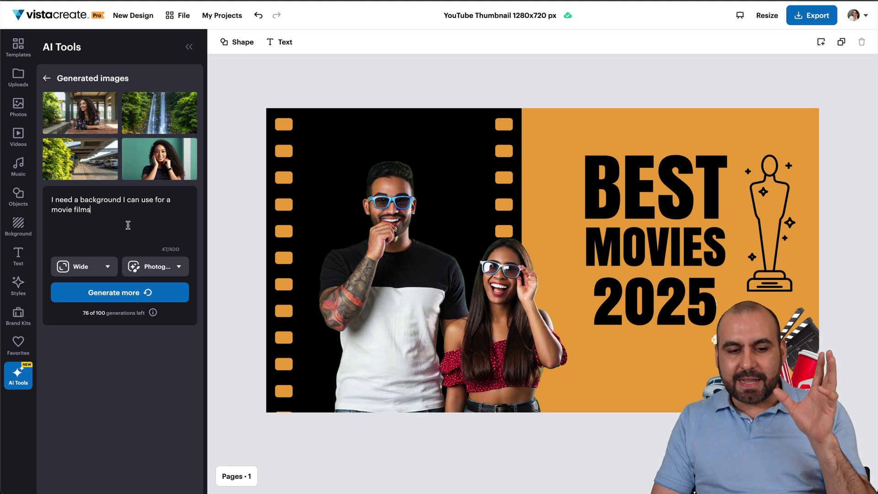
Regenerate the old movie film backgrounds with Auto style and add the film-grid image to the thumbnail
click(168, 268)
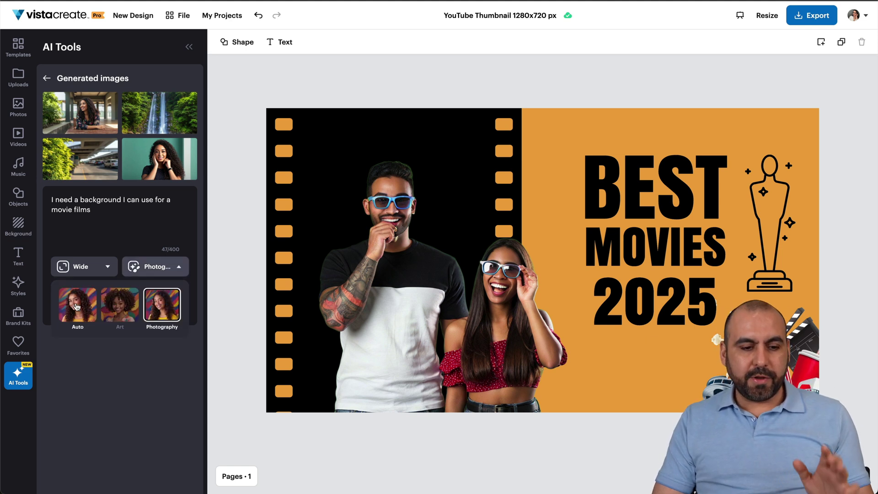
click(76, 304)
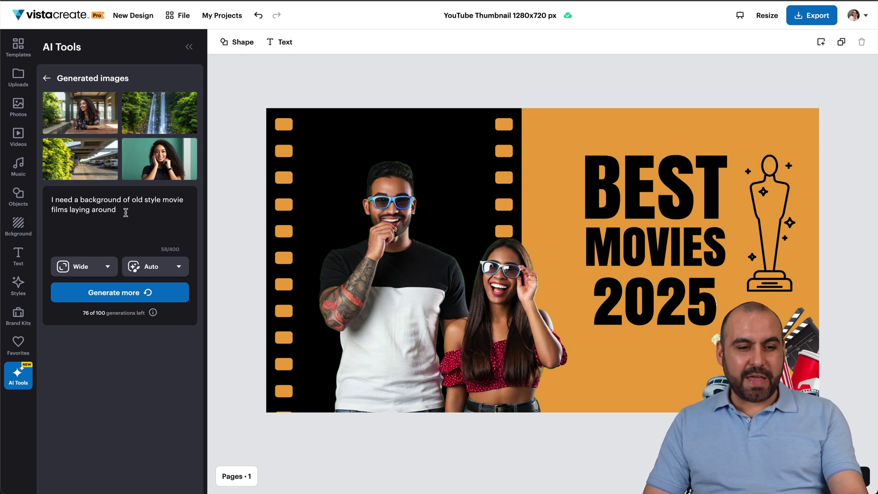
click(134, 298)
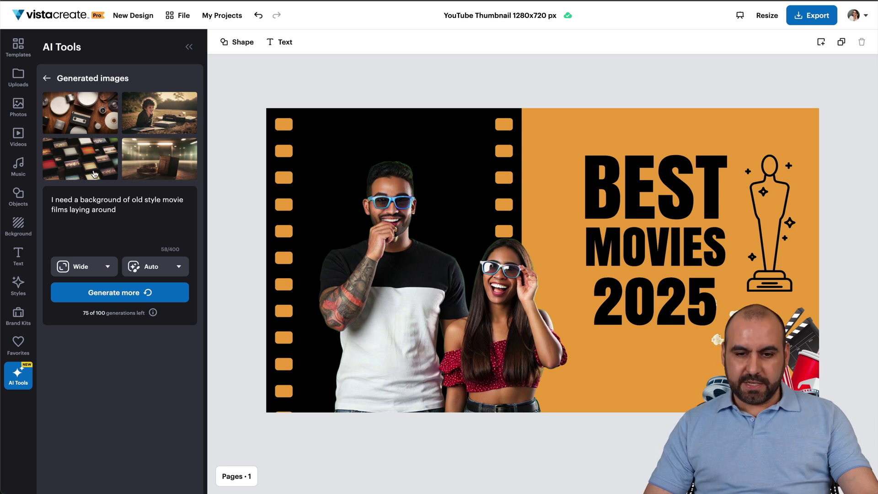
click(80, 159)
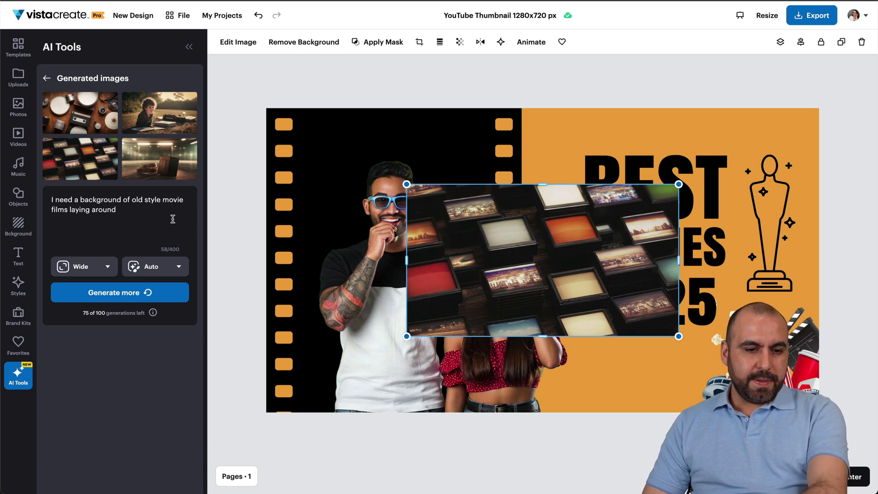
Delete the film-grid image and regenerate with the prompt extended by 'and old movie projector'
key(Delete)
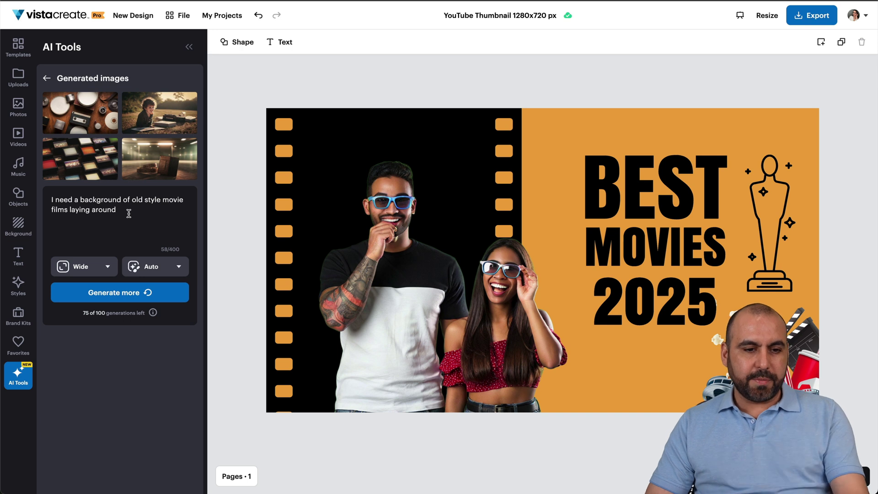
click(129, 213)
text(and old movie projector)
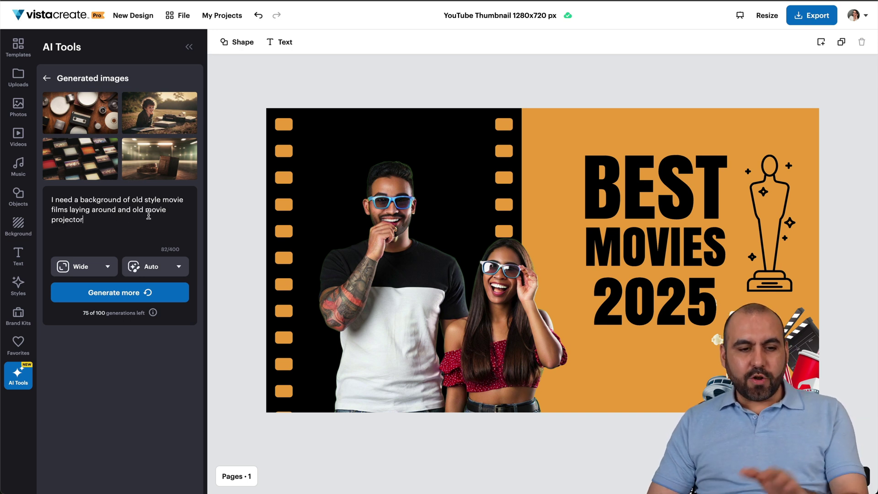
click(134, 294)
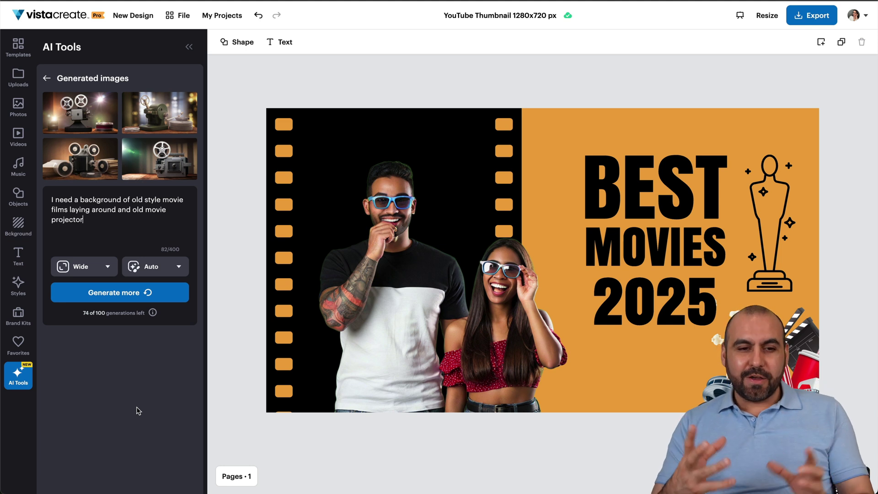
click(92, 165)
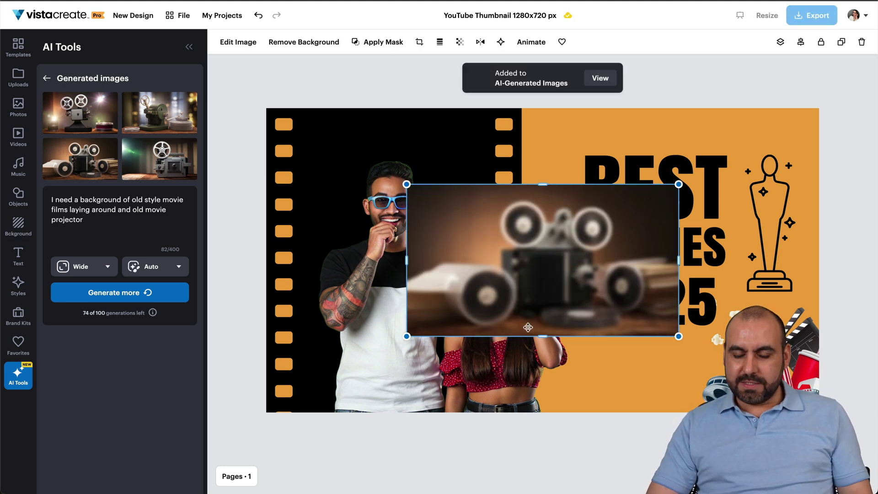
click(162, 127)
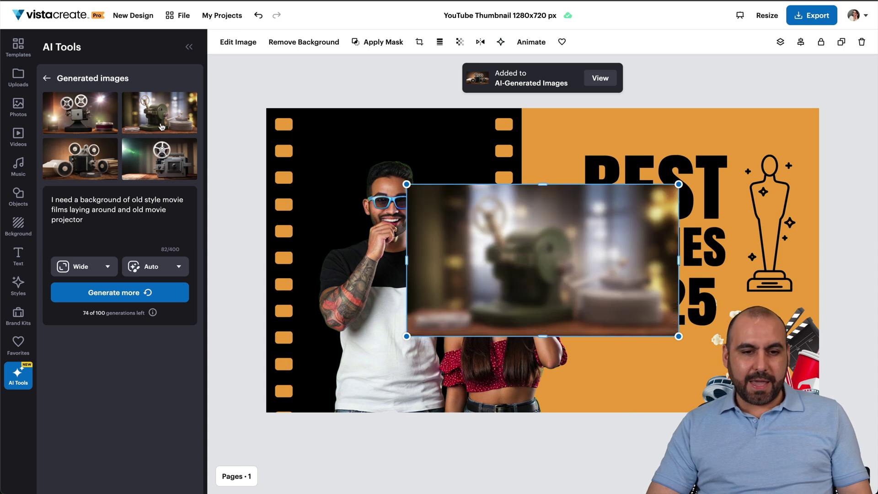
drag(590, 272, 603, 311)
key(Delete)
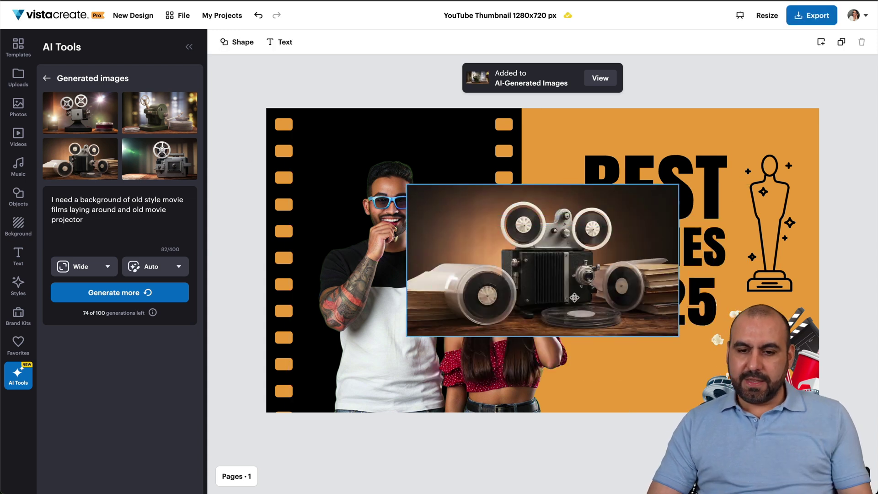
drag(574, 298, 709, 214)
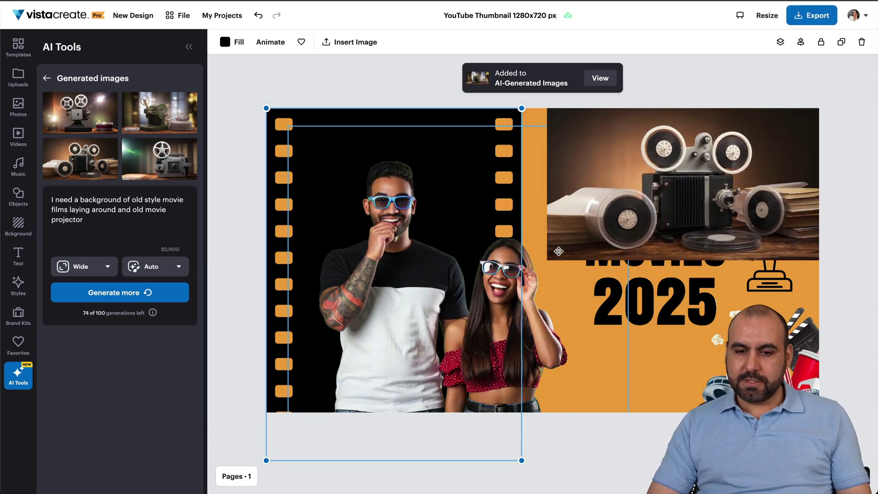
drag(547, 261, 239, 392)
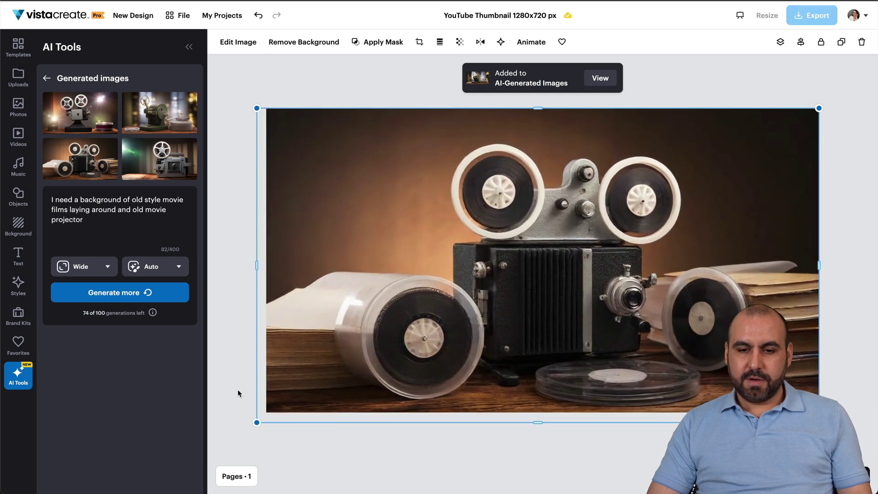
click(779, 42)
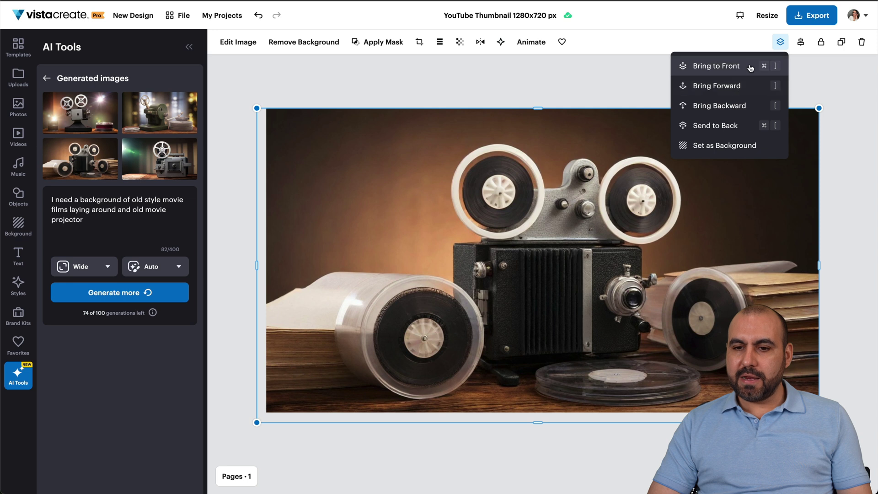
click(737, 110)
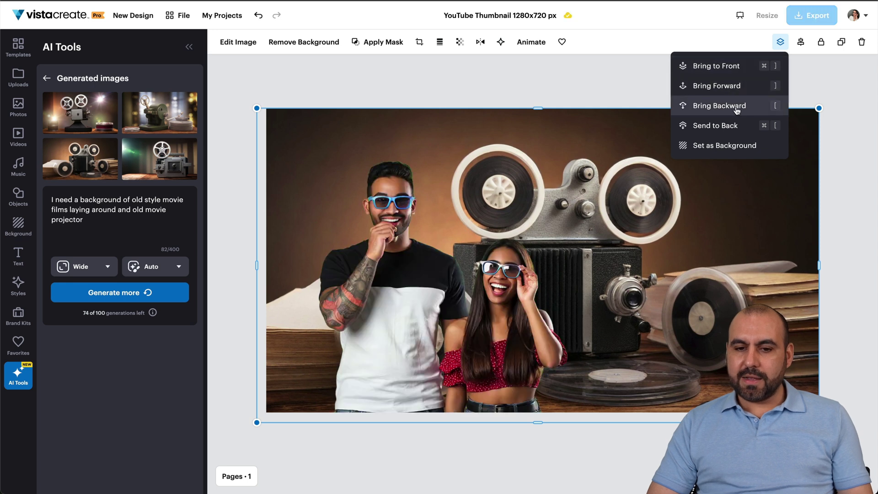
click(737, 111)
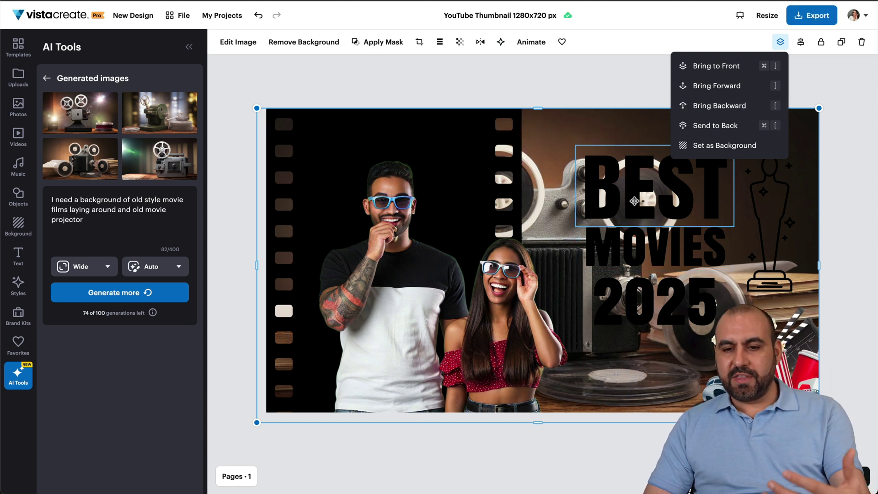
key(Escape)
click(646, 200)
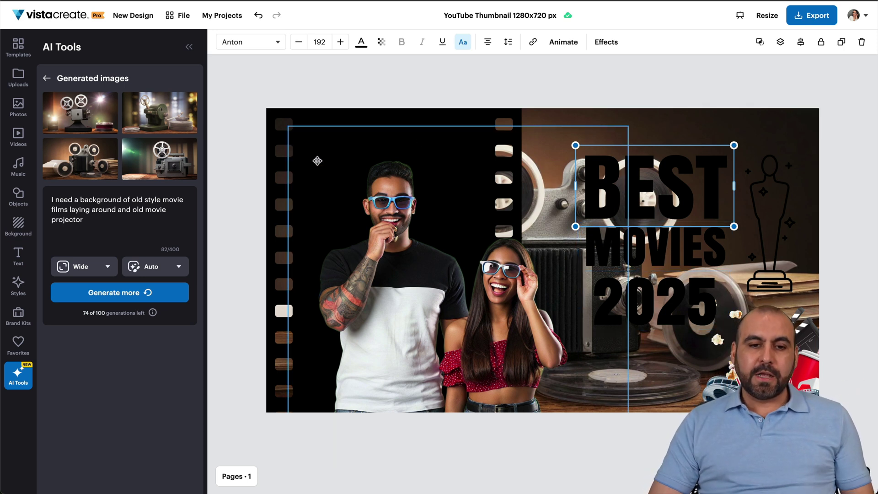
click(278, 116)
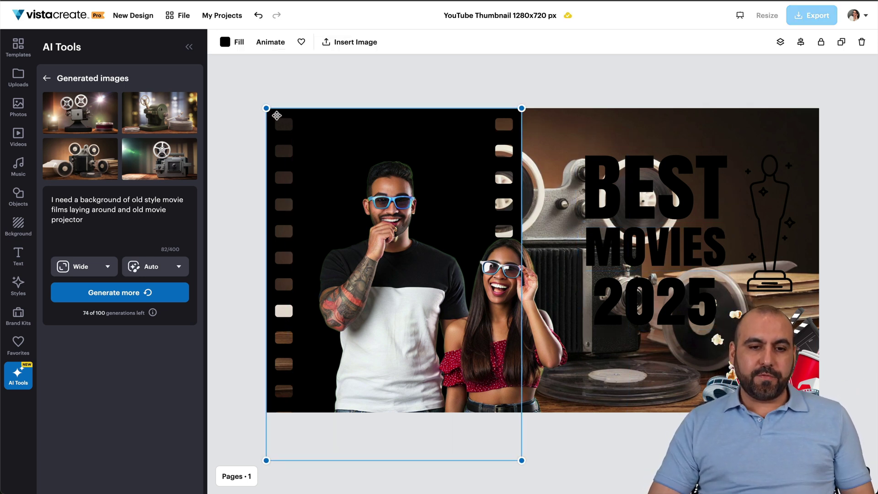
click(19, 75)
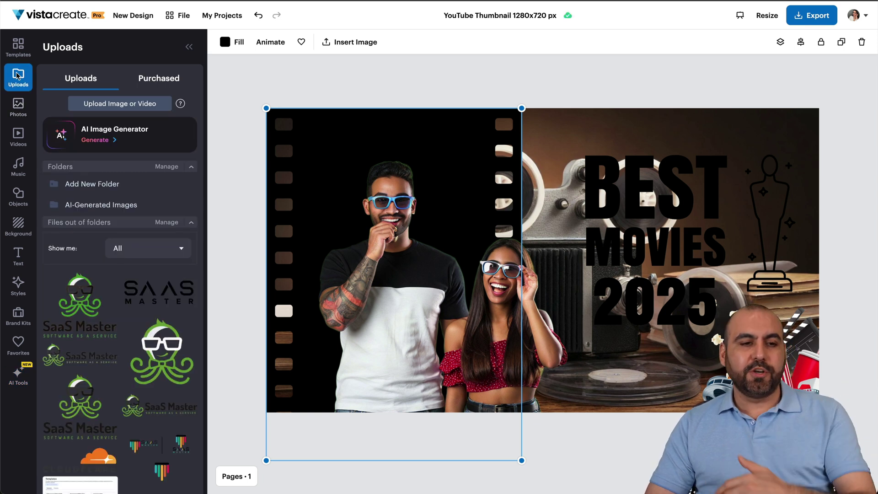
click(679, 135)
key(Delete)
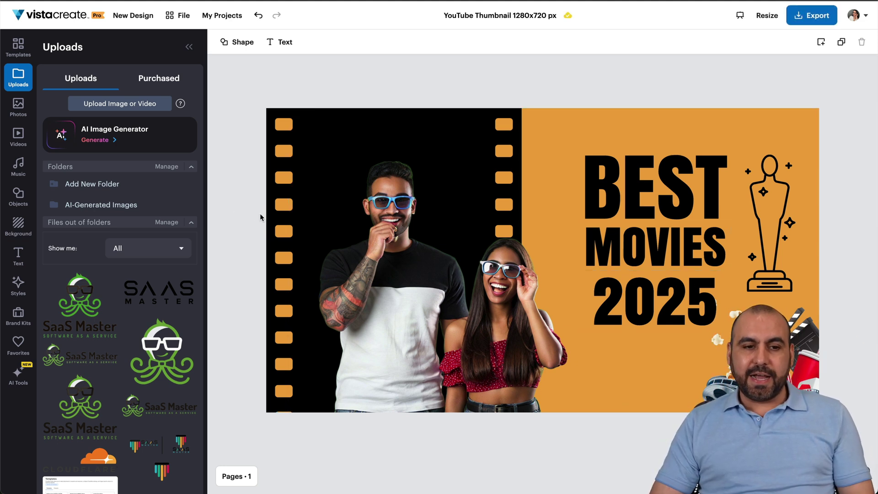
click(19, 375)
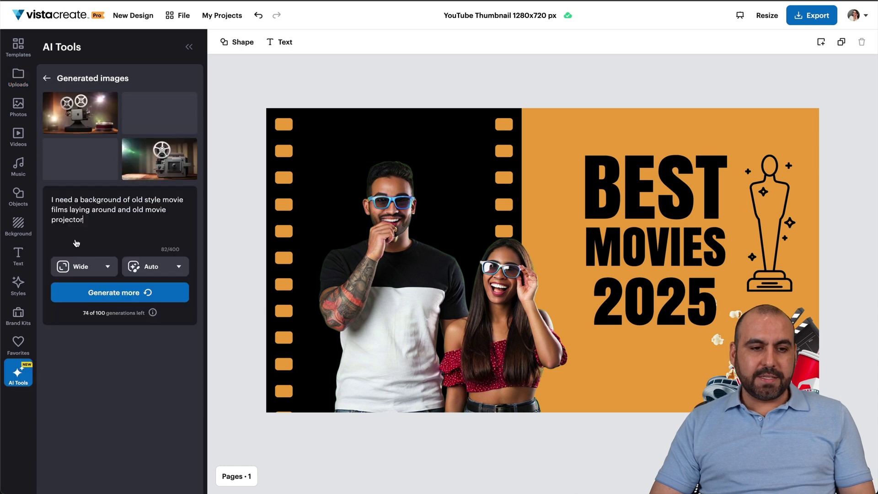
Replace the prompt and generate square images of an old-style movie film in its case
click(46, 78)
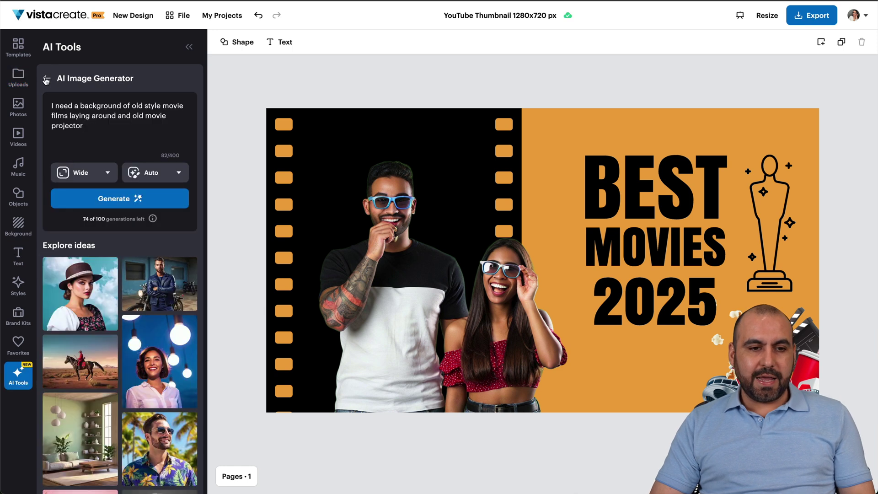
triple_click(100, 119)
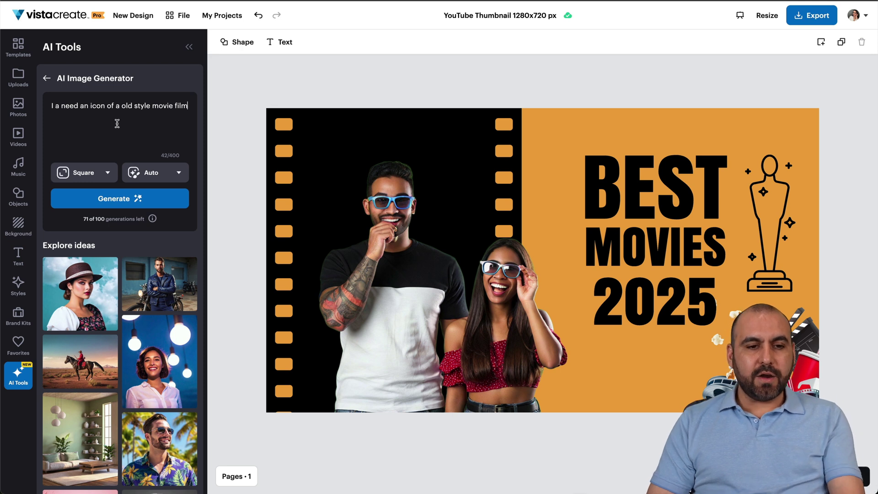
click(125, 194)
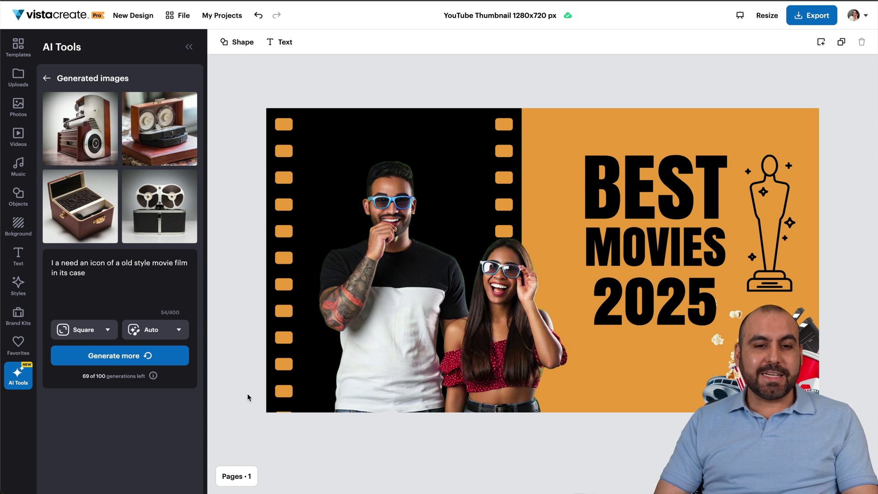
Leave the AI Image Generator and return to the AI tools list
click(47, 80)
click(59, 95)
click(48, 81)
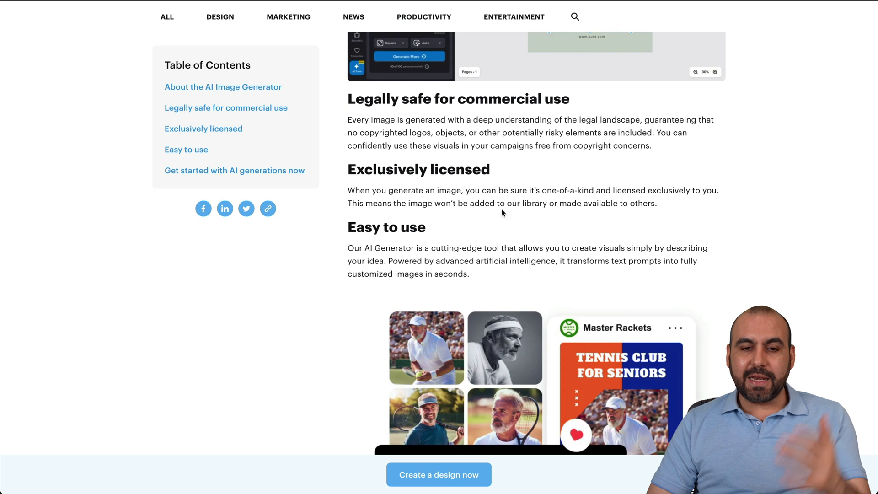
scroll(437, 161, up, 1)
drag(350, 138, 579, 139)
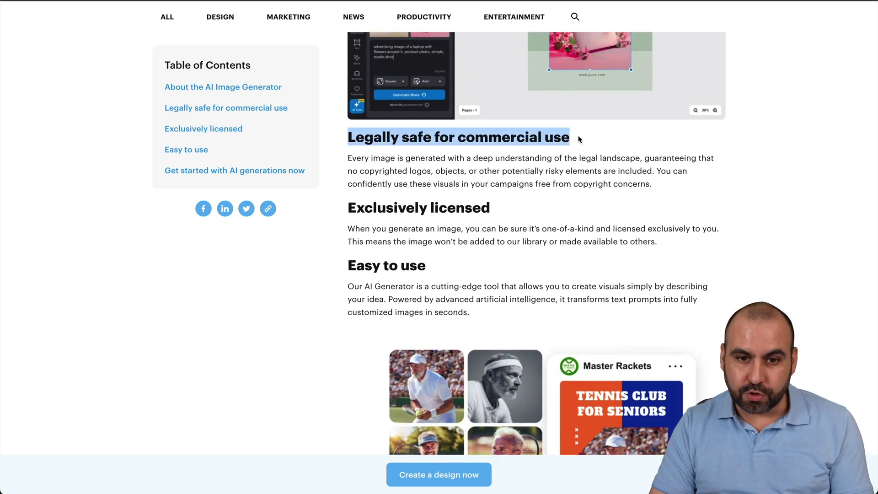